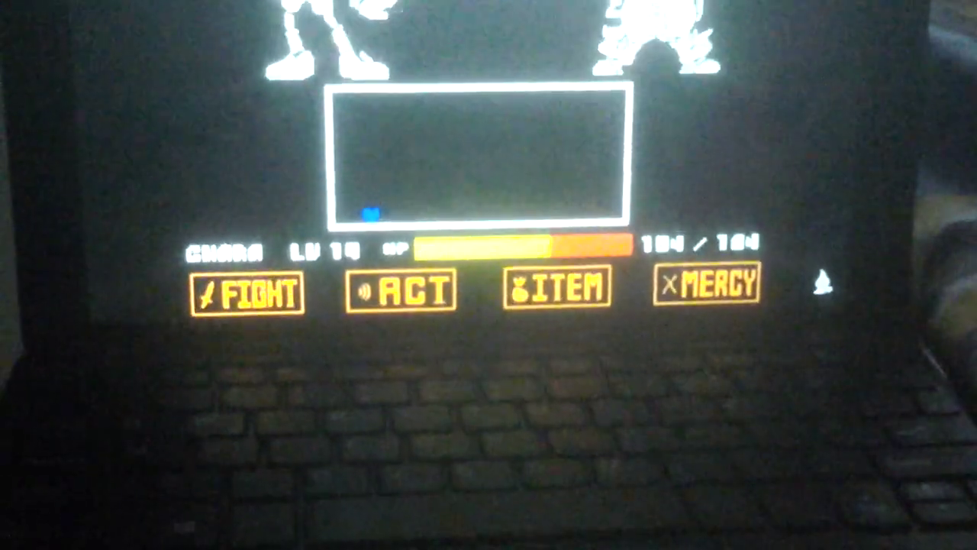
pyautogui.press('Up')
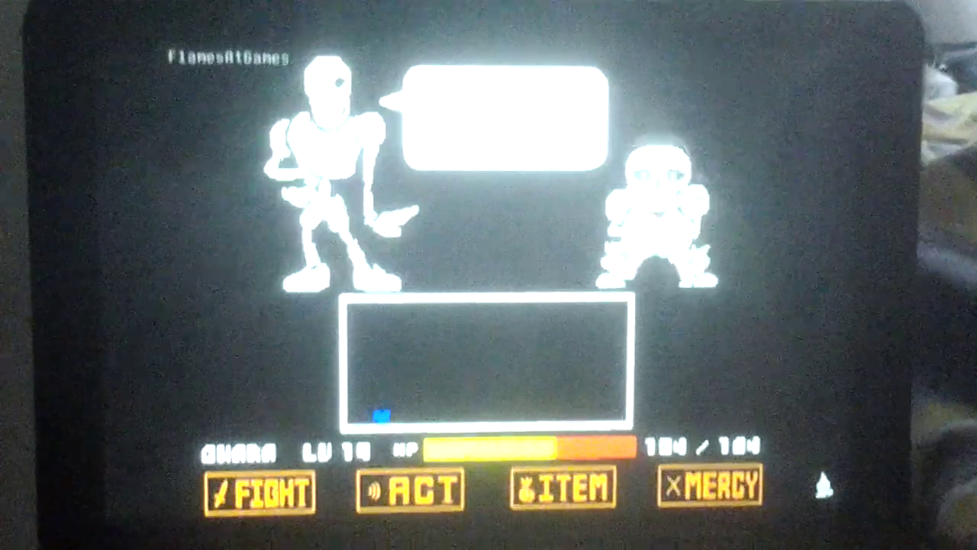
pyautogui.press('Up')
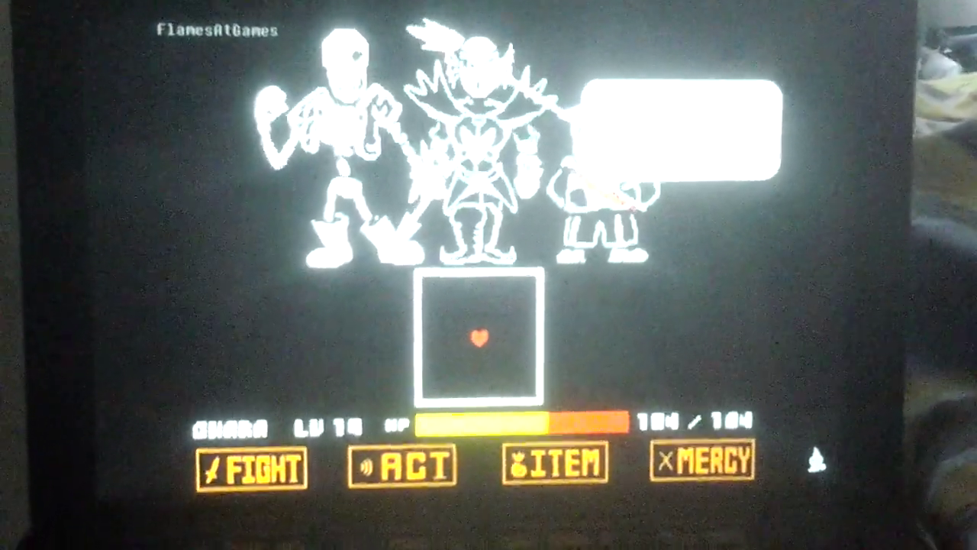
pyautogui.press('z')
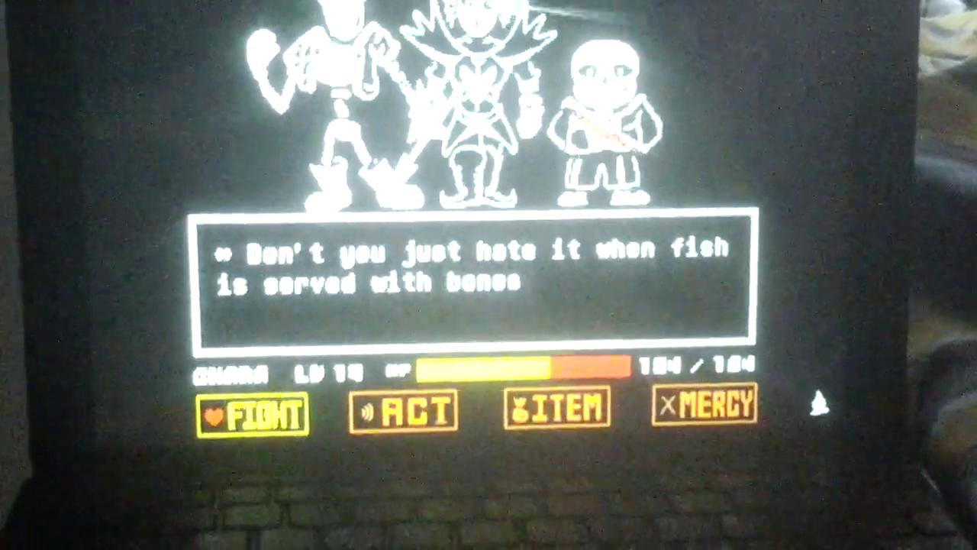
pyautogui.press('z')
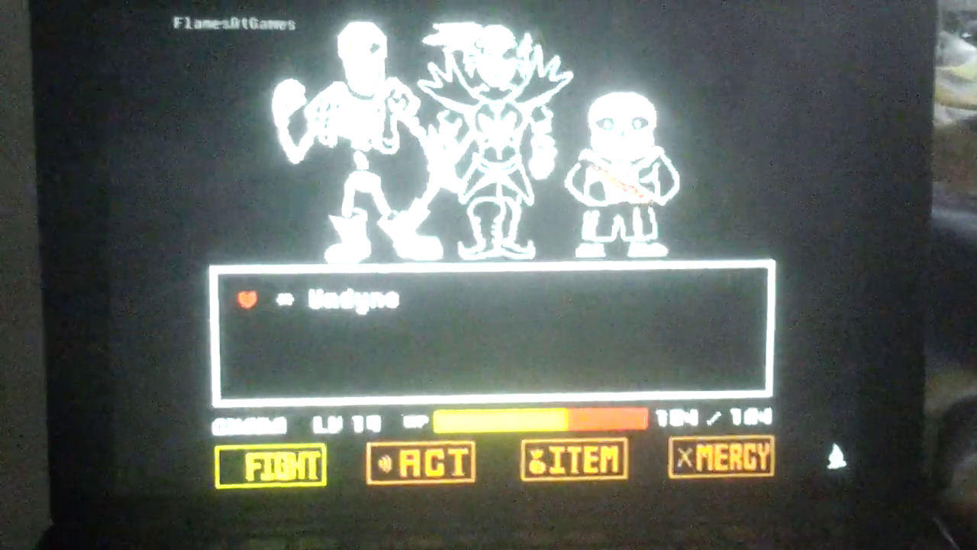
pyautogui.press('z')
pyautogui.press('z')
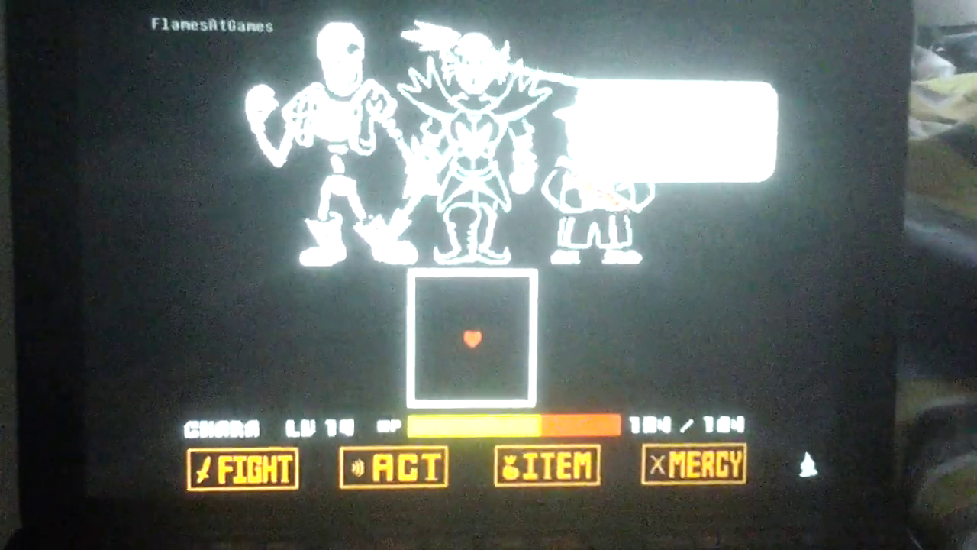
pyautogui.press('Up')
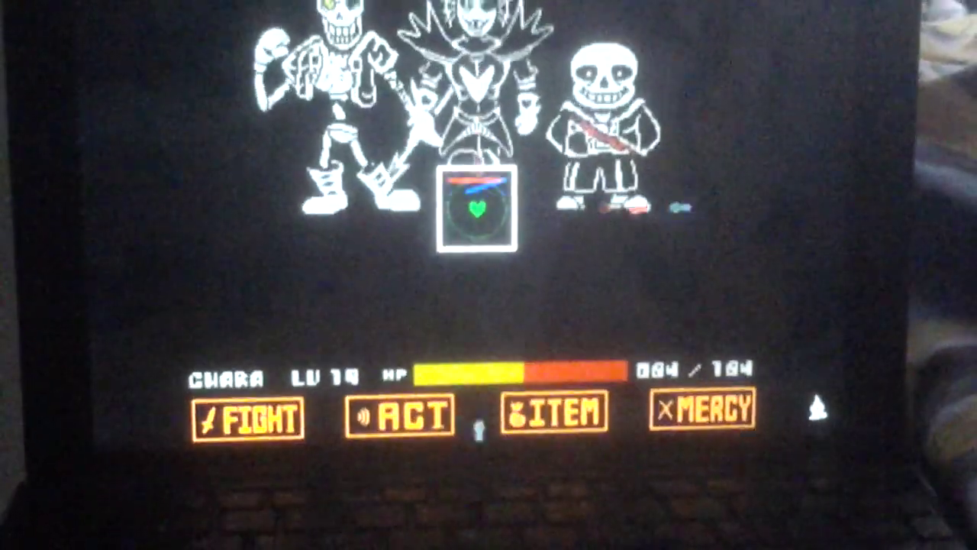
pyautogui.press('Left')
pyautogui.press('Right')
pyautogui.press('Up')
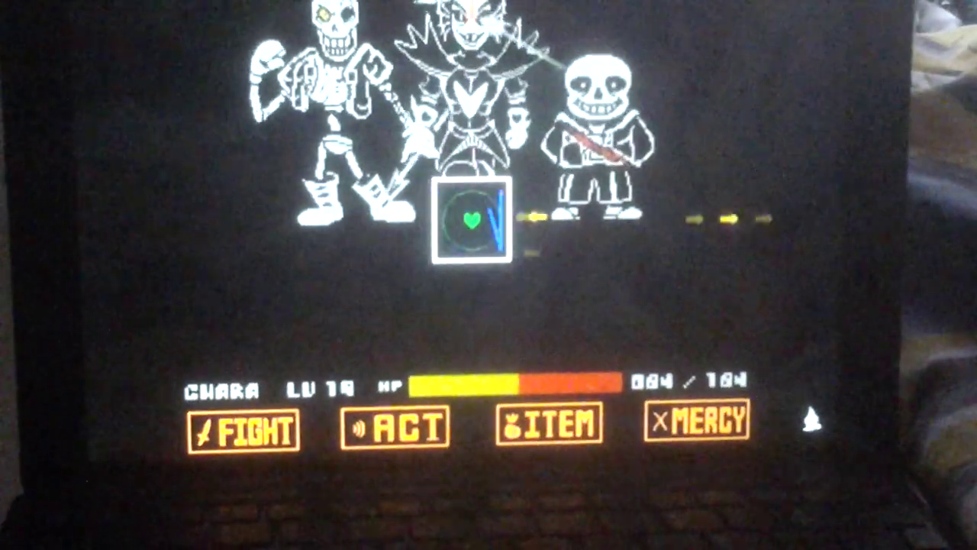
pyautogui.press('Up')
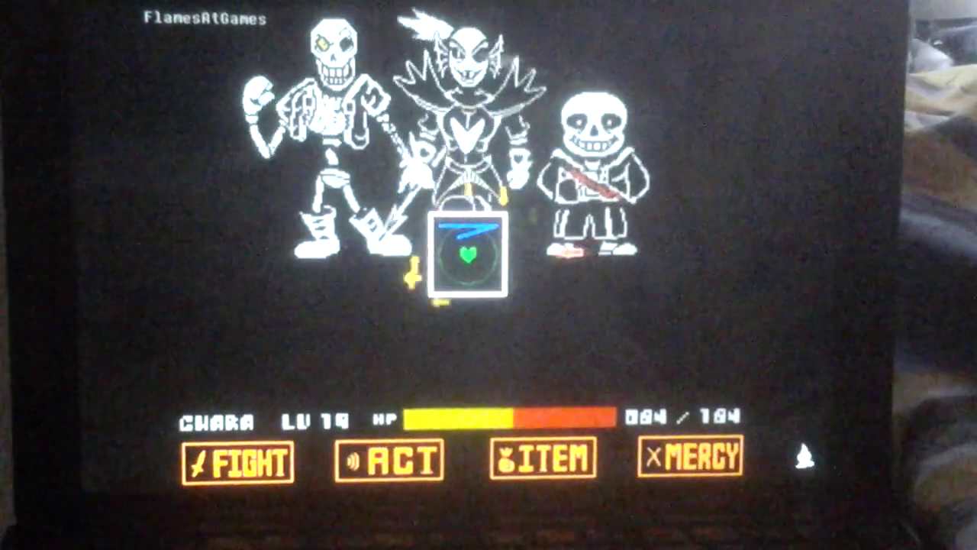
pyautogui.press('Down')
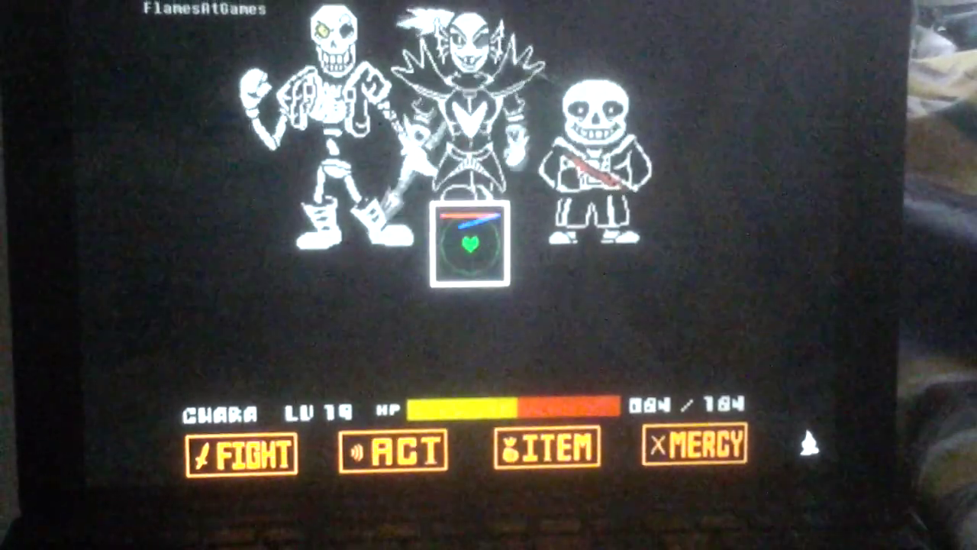
pyautogui.press('Right')
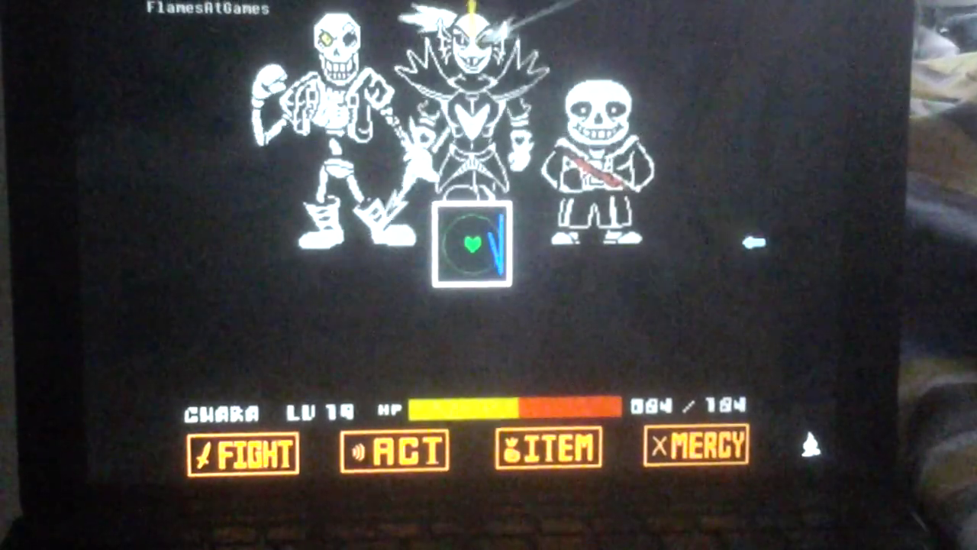
pyautogui.press('Down')
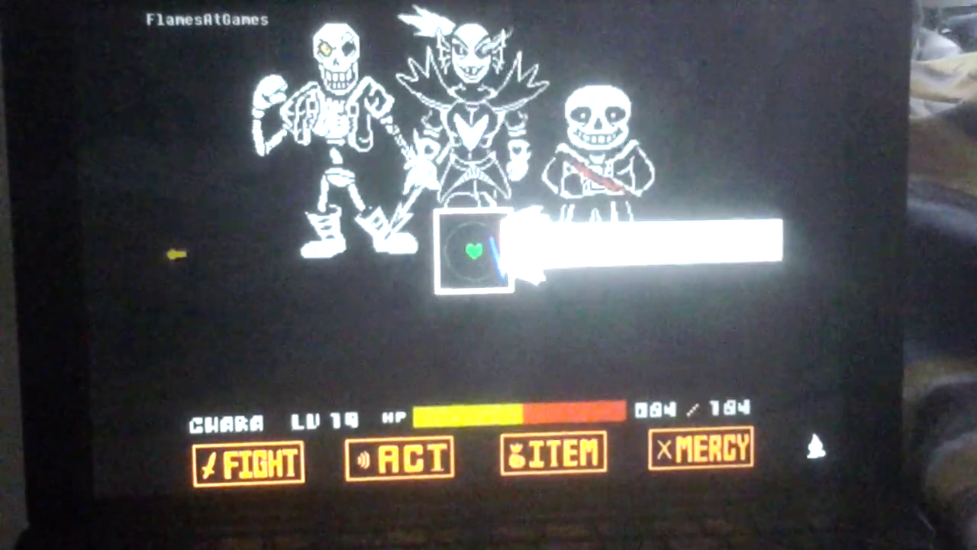
pyautogui.press('Up')
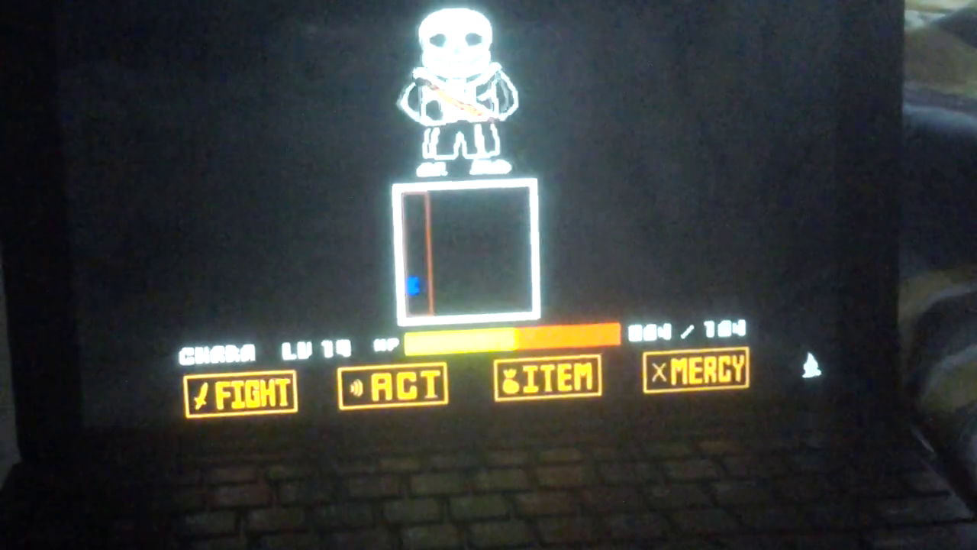
pyautogui.press('Left')
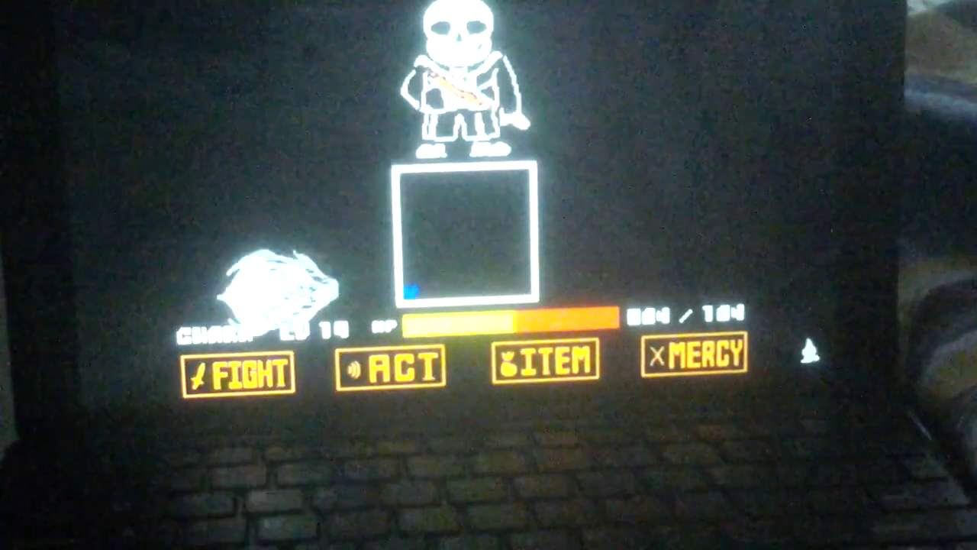